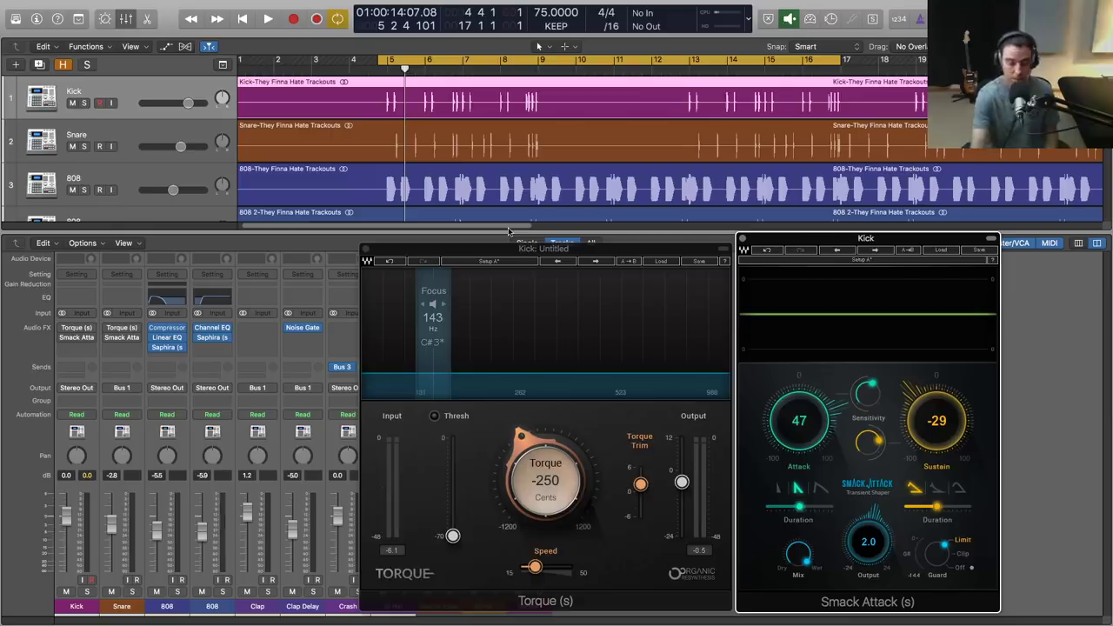
Play the beat twice, including from bar 5, to hear the Torque and Smack Attack-processed kick
key(space)
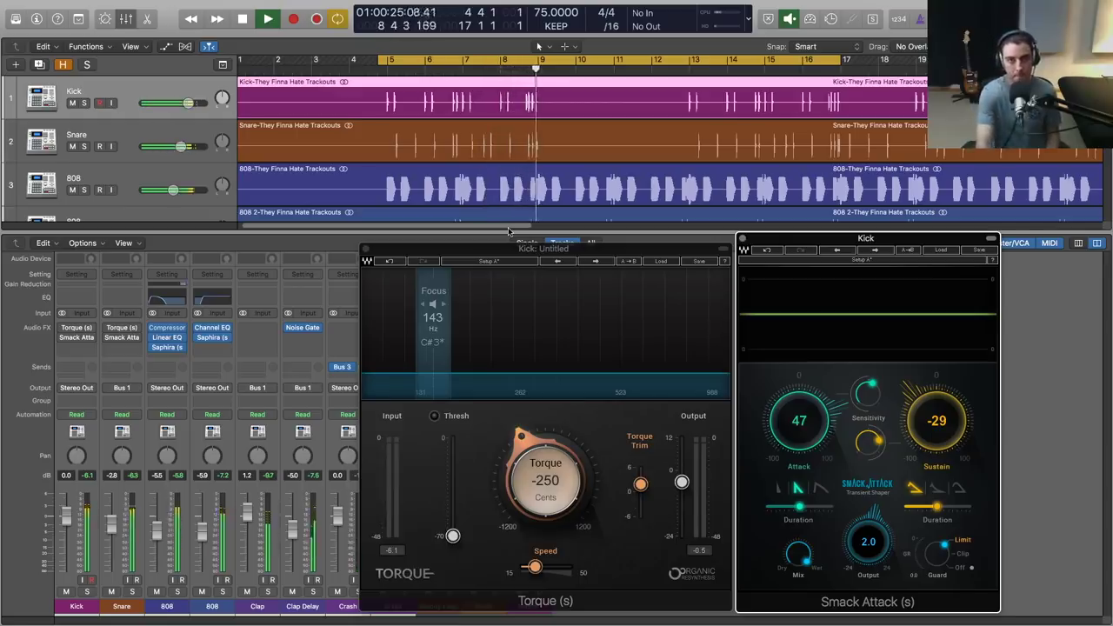
key(space)
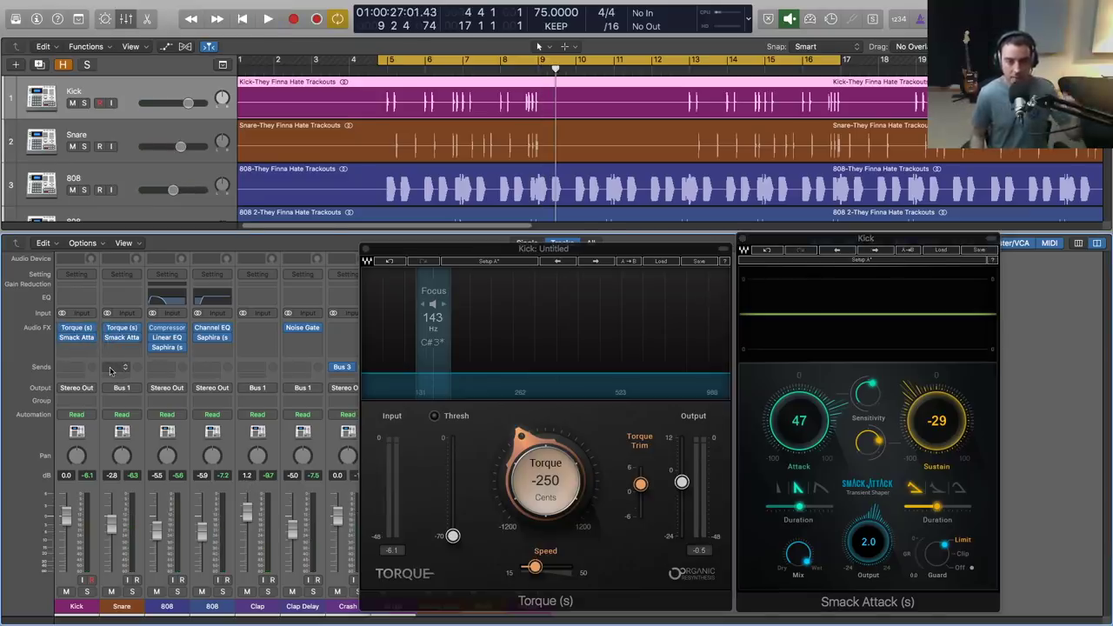
key(space)
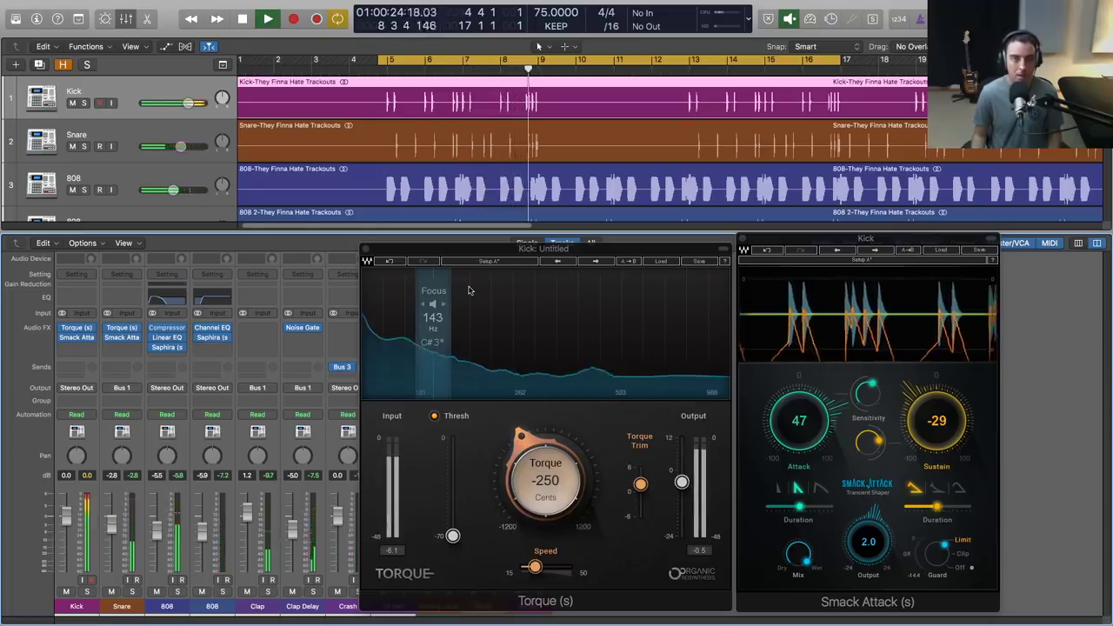
key(space)
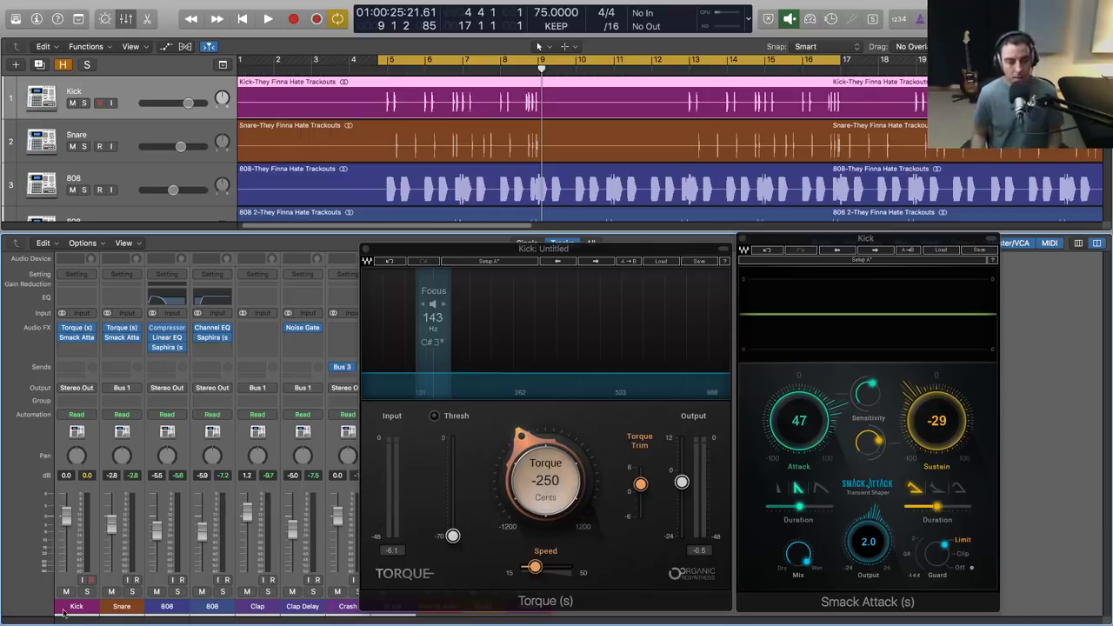
Solo the Kick track and audition it alone from bar 5
click(87, 592)
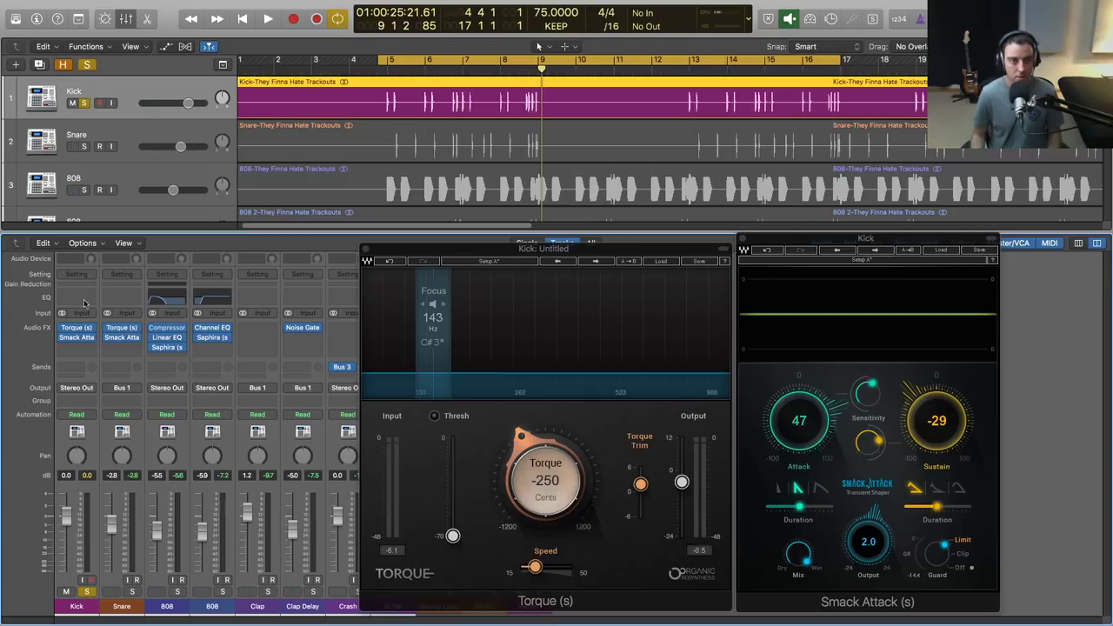
mouse_move(61, 335)
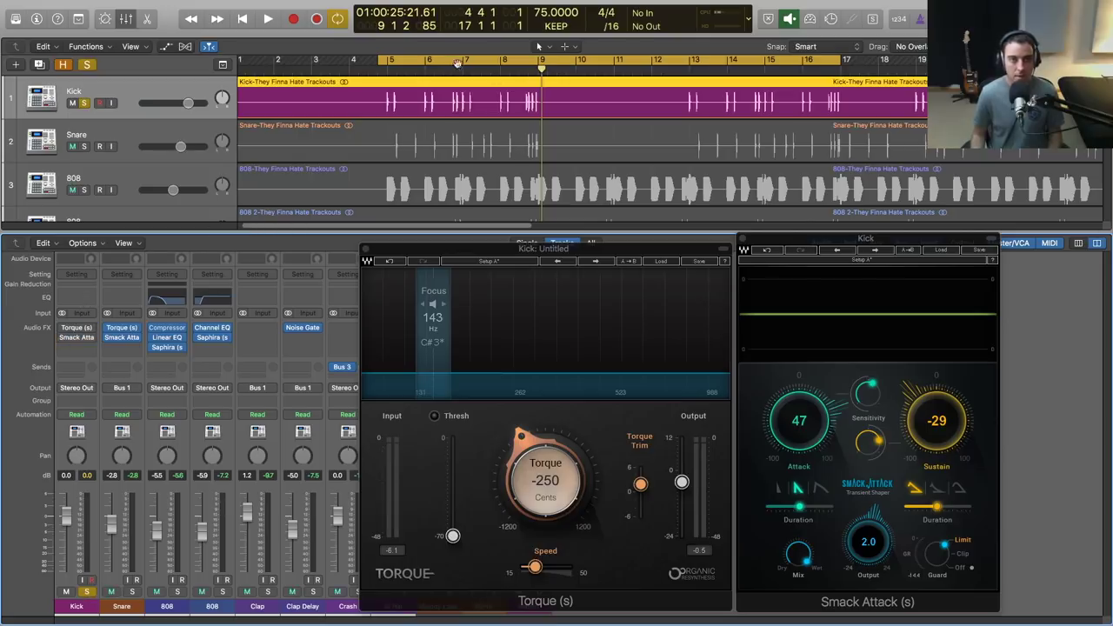
key(space)
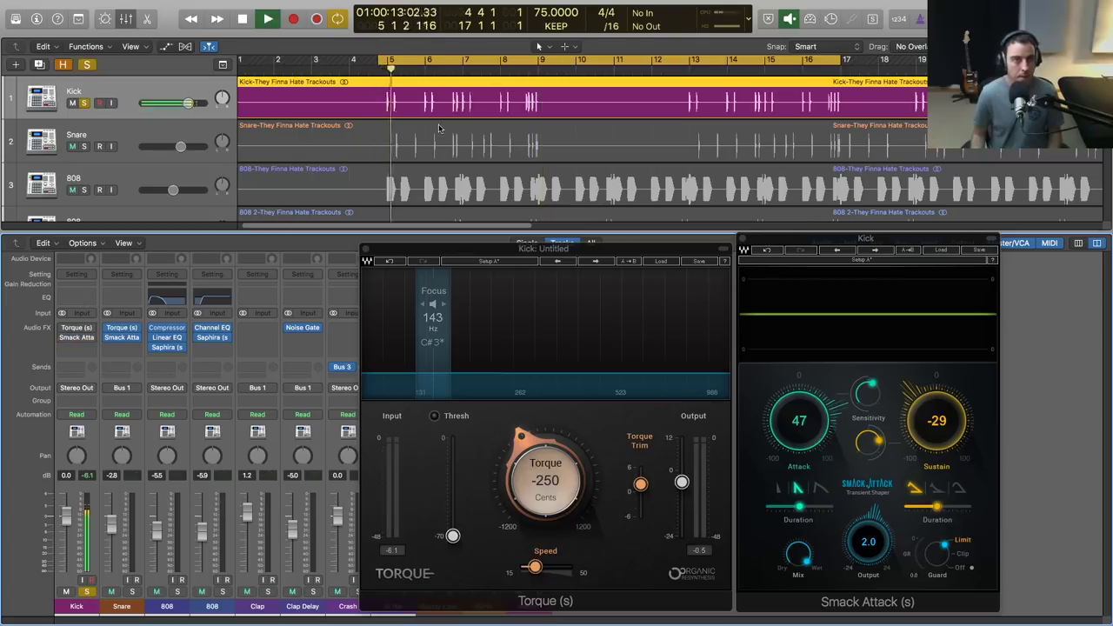
key(space)
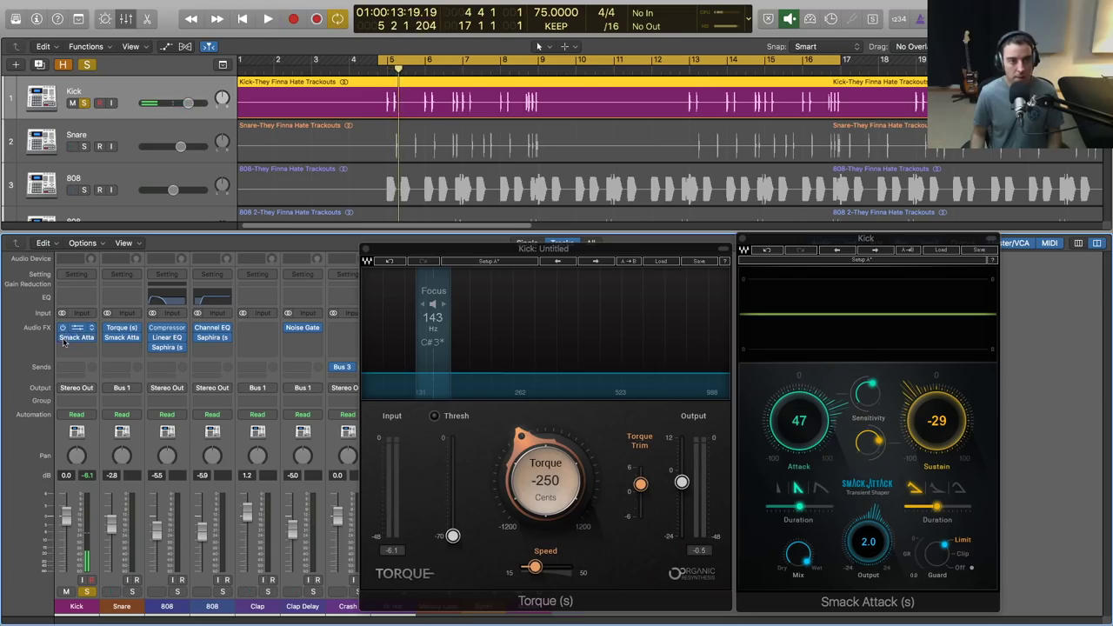
key(space)
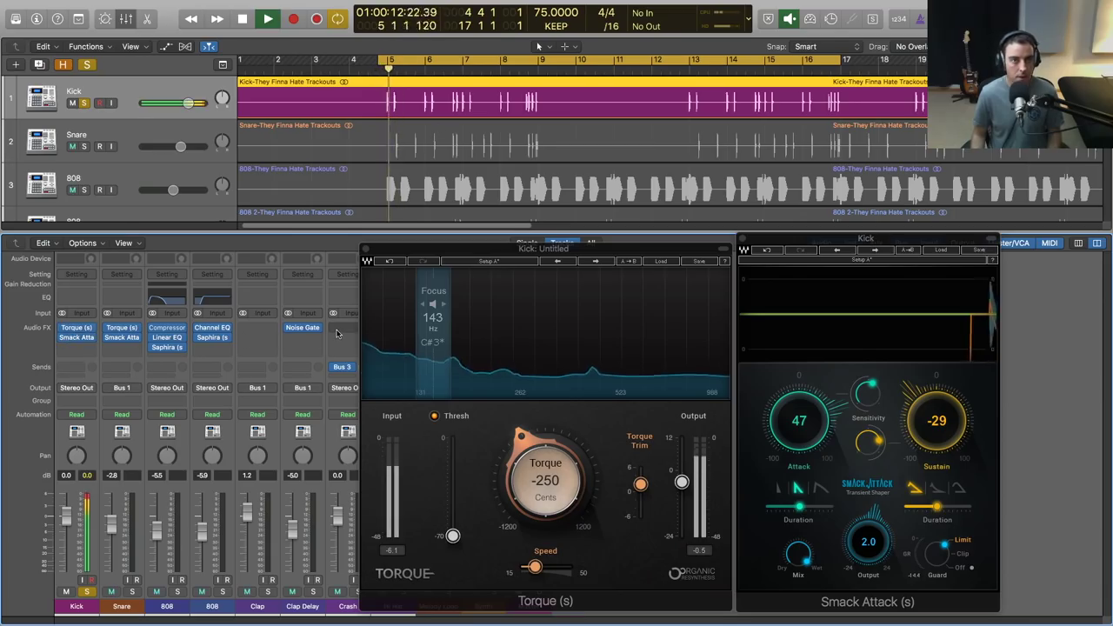
key(space)
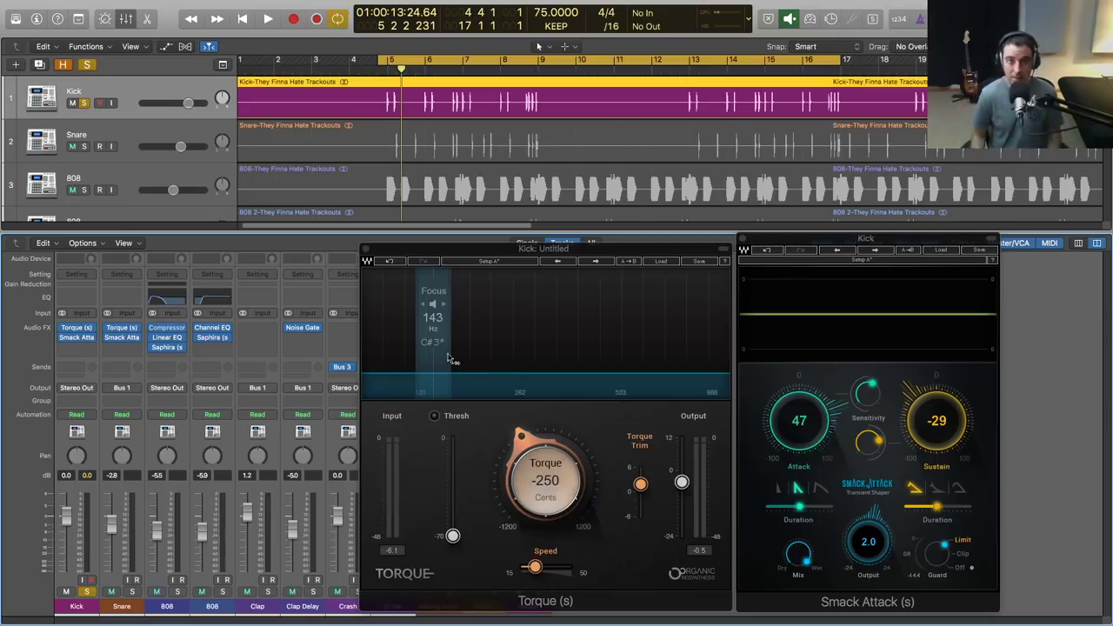
mouse_move(439, 322)
mouse_down()
mouse_move(633, 322)
mouse_move(477, 322)
mouse_move(432, 304)
mouse_up()
key(space)
key(space)
key(space)
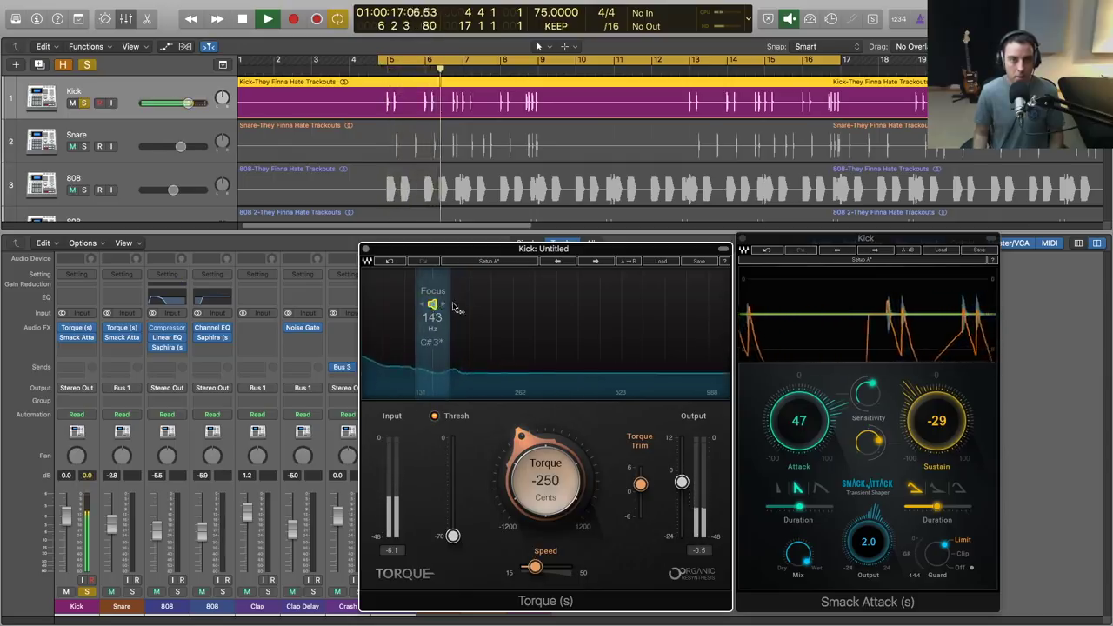
key(space)
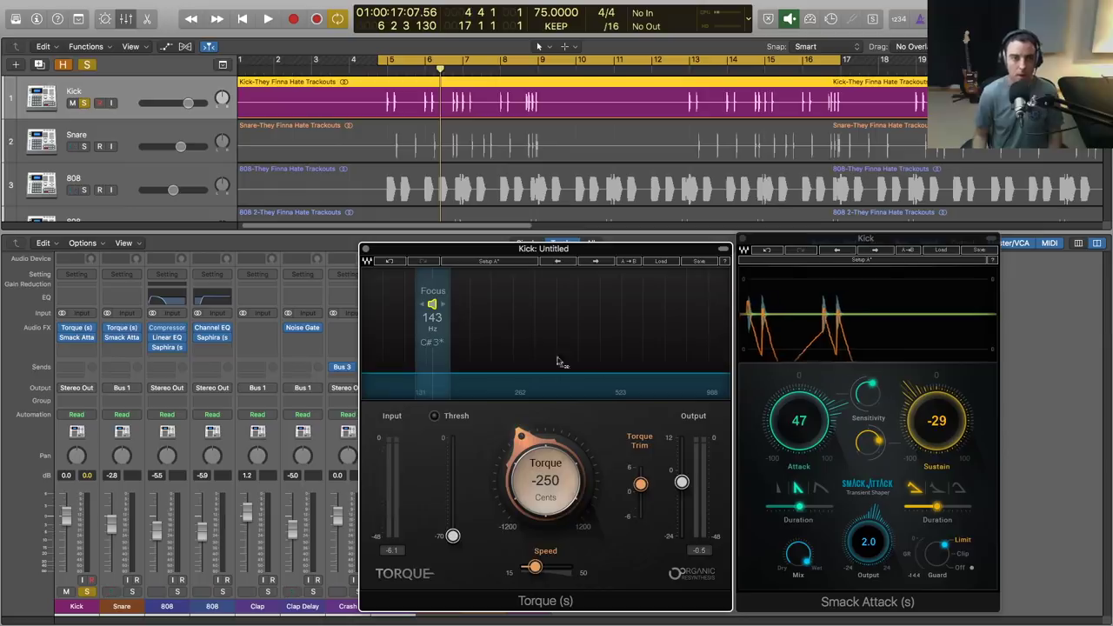
key(space)
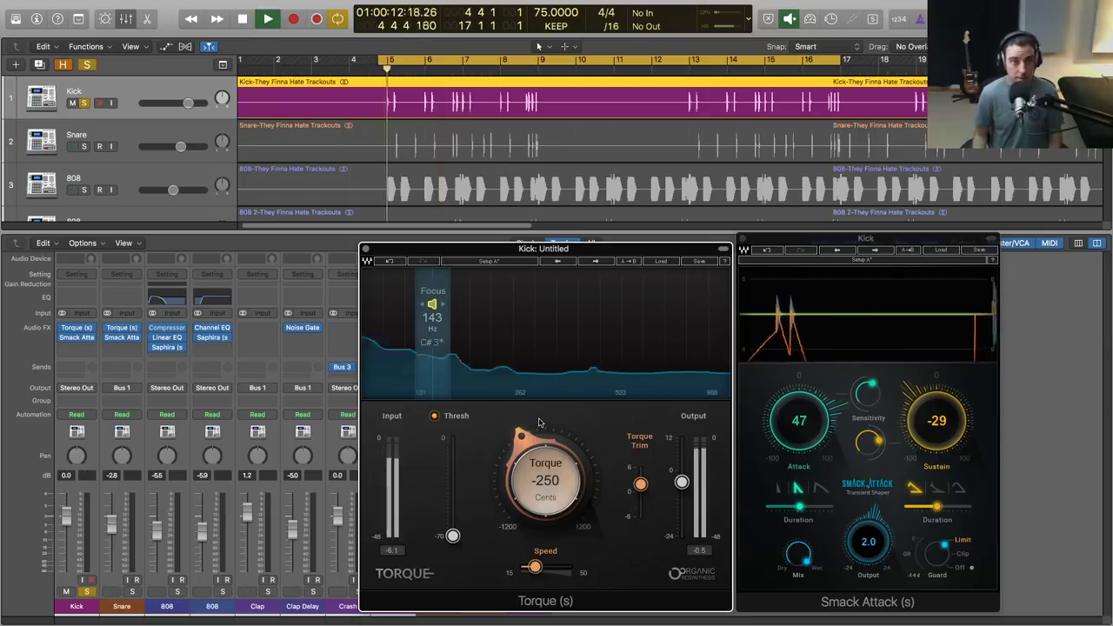
key(space)
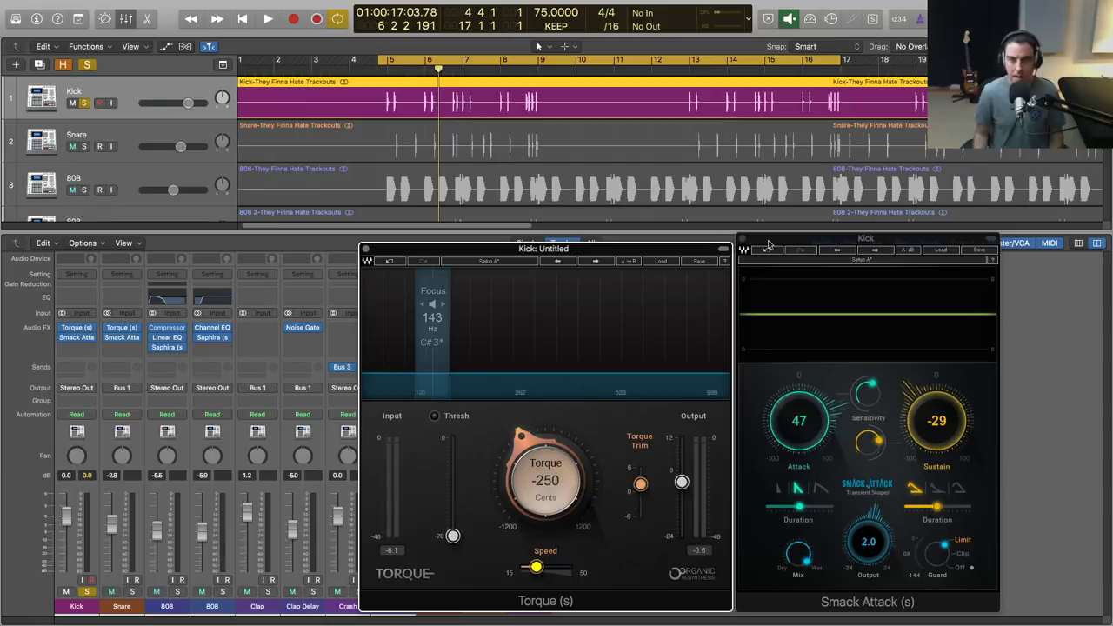
Audition the soloed kick while lowering Smack Attack's Attack knob to 45
click(768, 244)
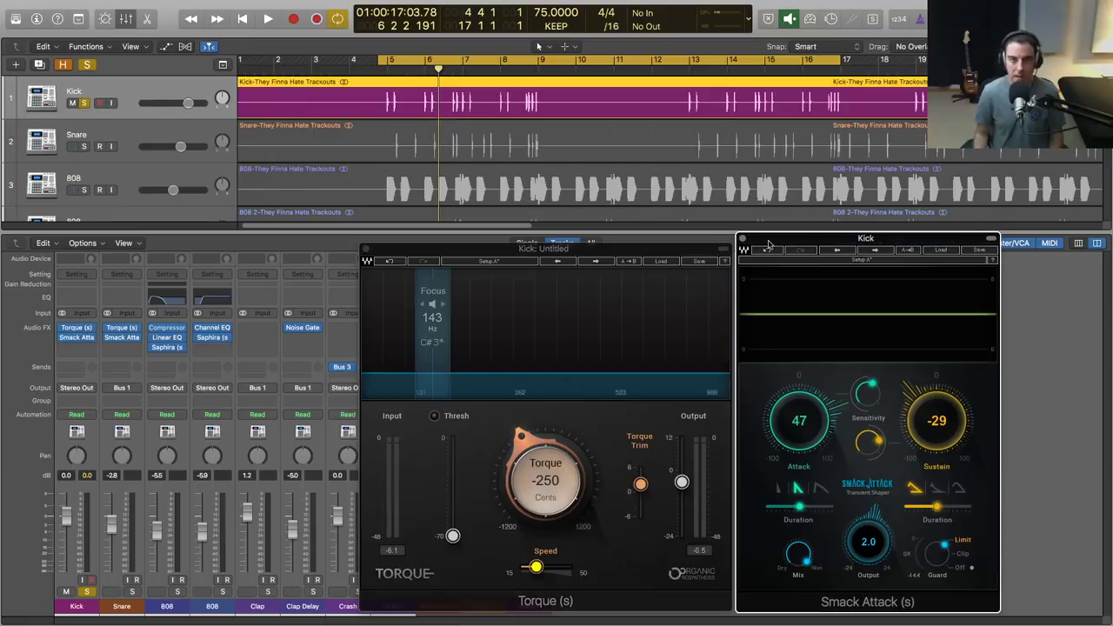
mouse_move(59, 339)
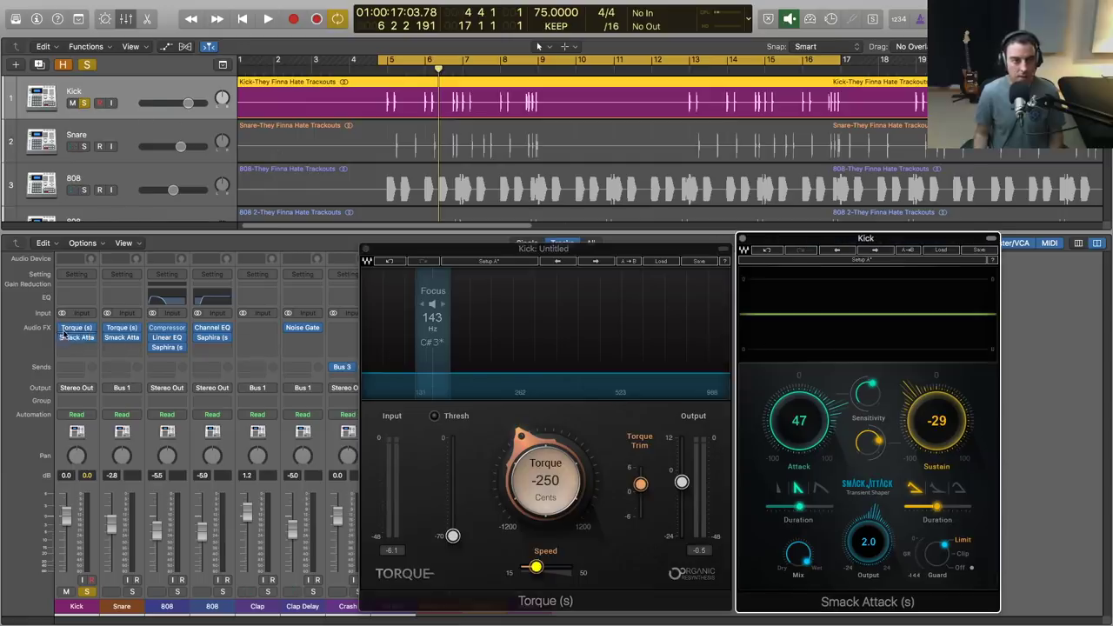
key(space)
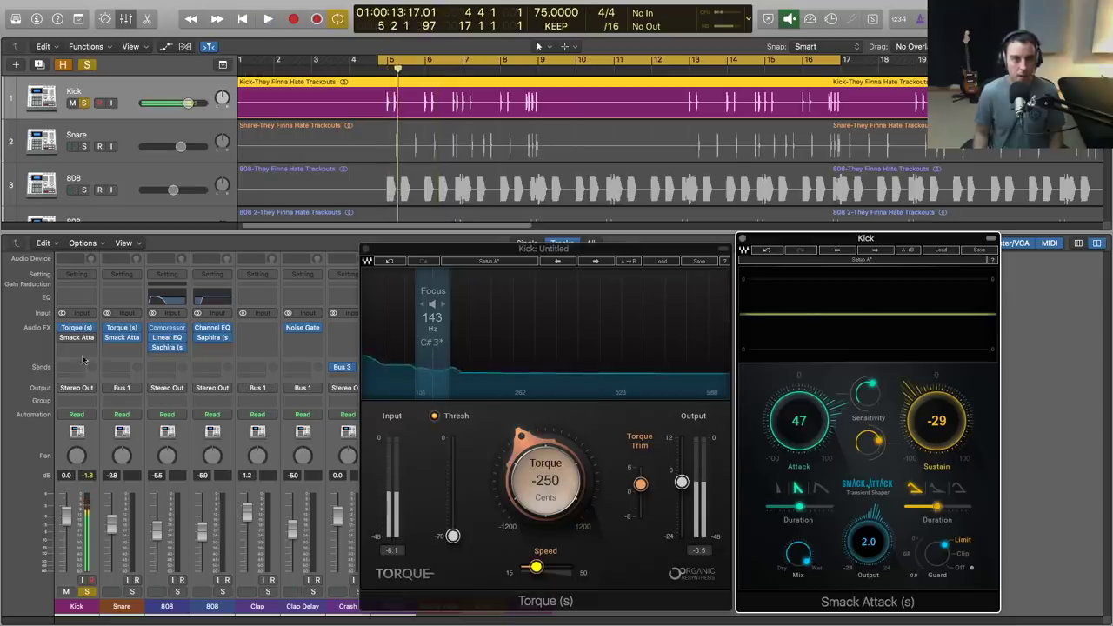
key(space)
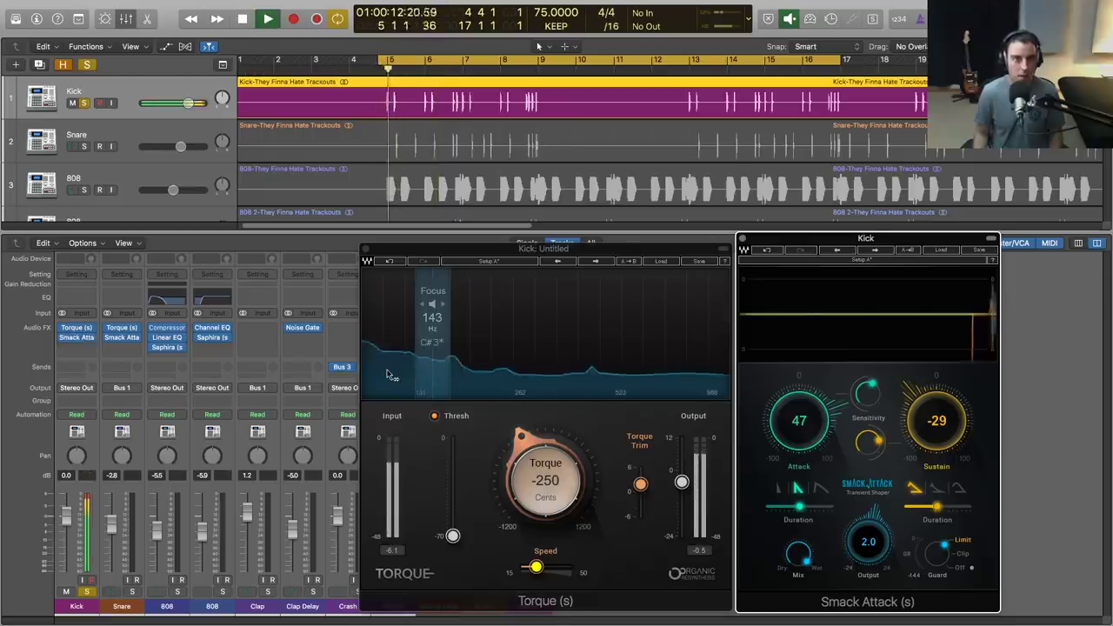
key(space)
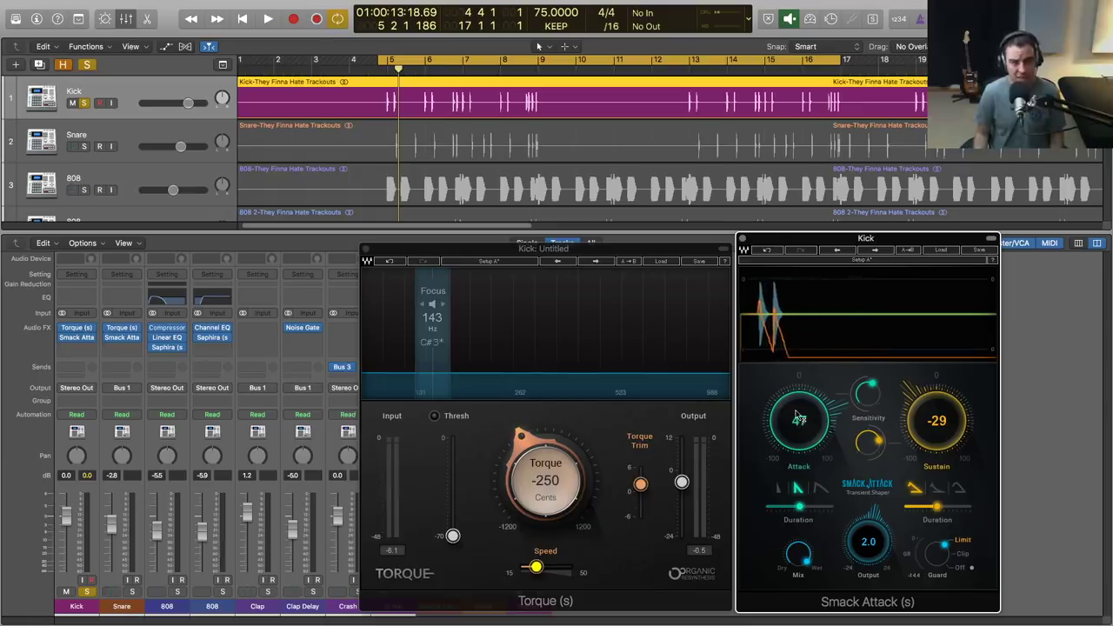
key(space)
mouse_move(799, 420)
mouse_down()
mouse_move(798, 487)
mouse_move(798, 378)
mouse_move(793, 439)
mouse_up()
key(space)
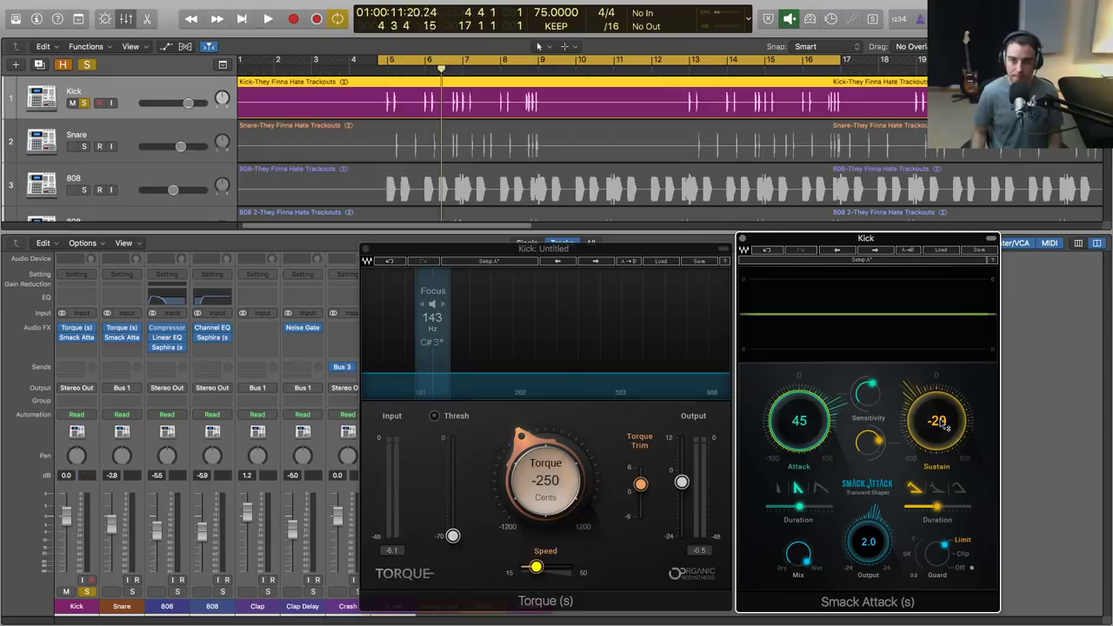
key(space)
drag(945, 425, 945, 379)
key(space)
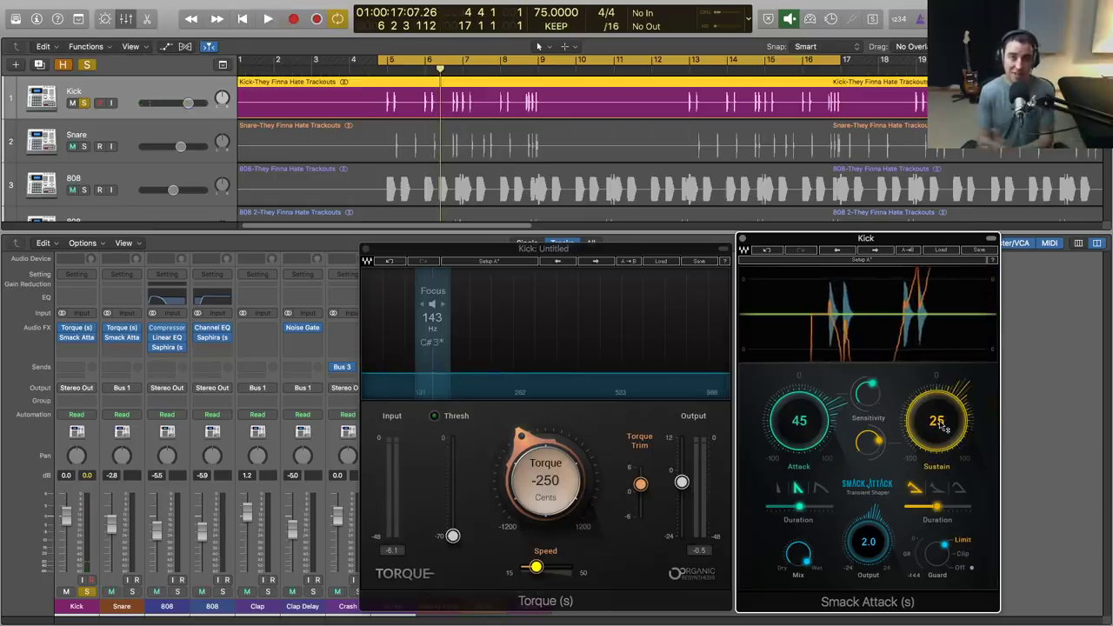
drag(941, 424, 941, 471)
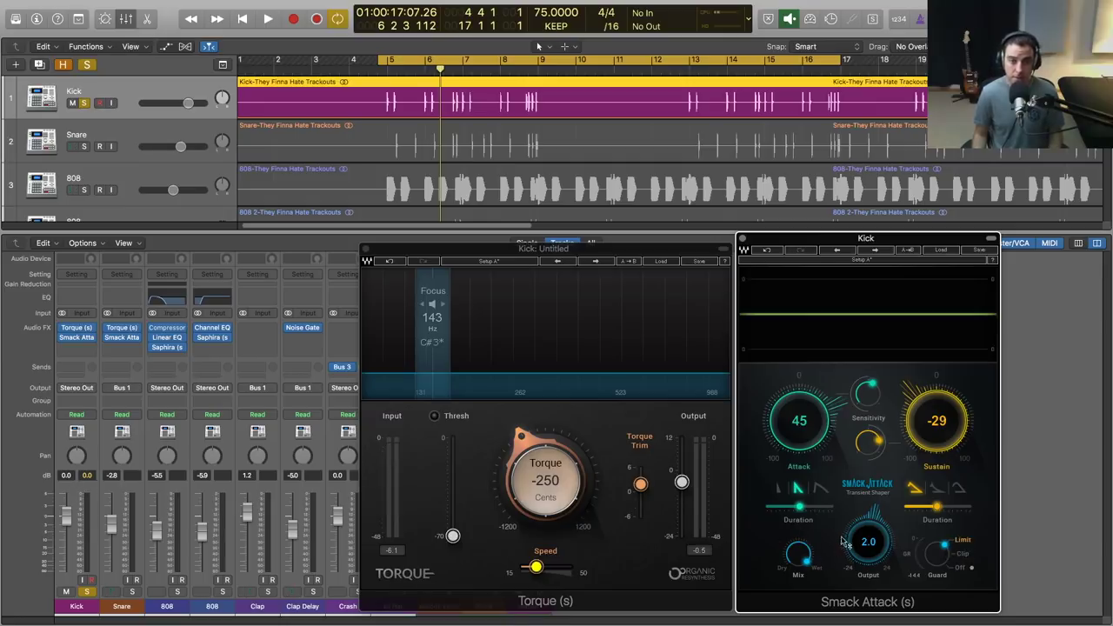
click(87, 592)
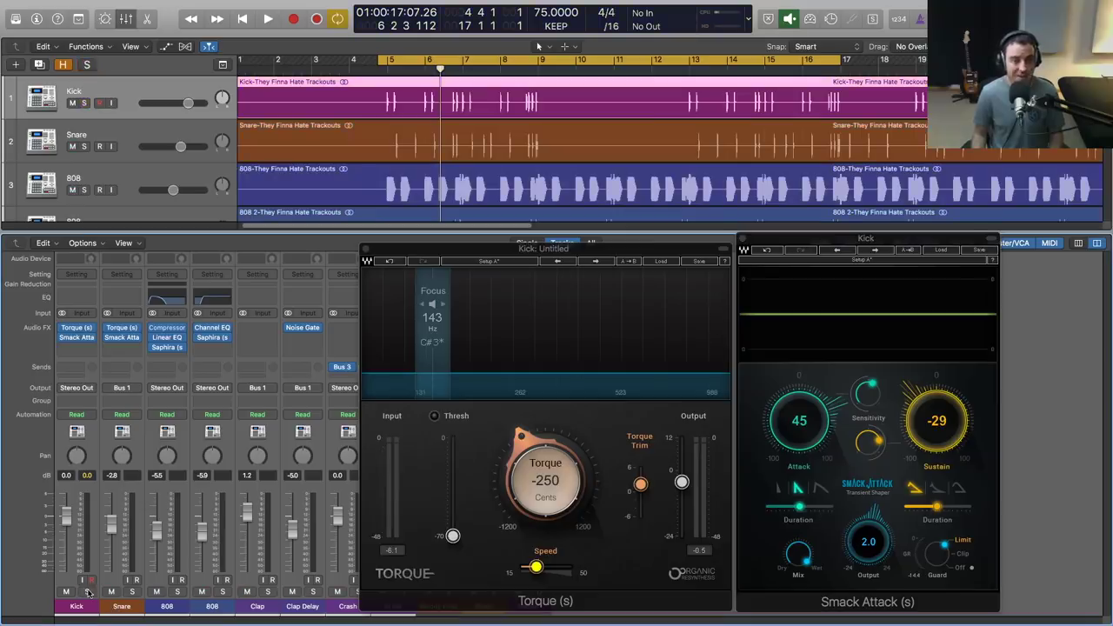
Solo the Snare, open its Torque (+240 cents, 239 Hz), and audition it from bar 5
click(132, 593)
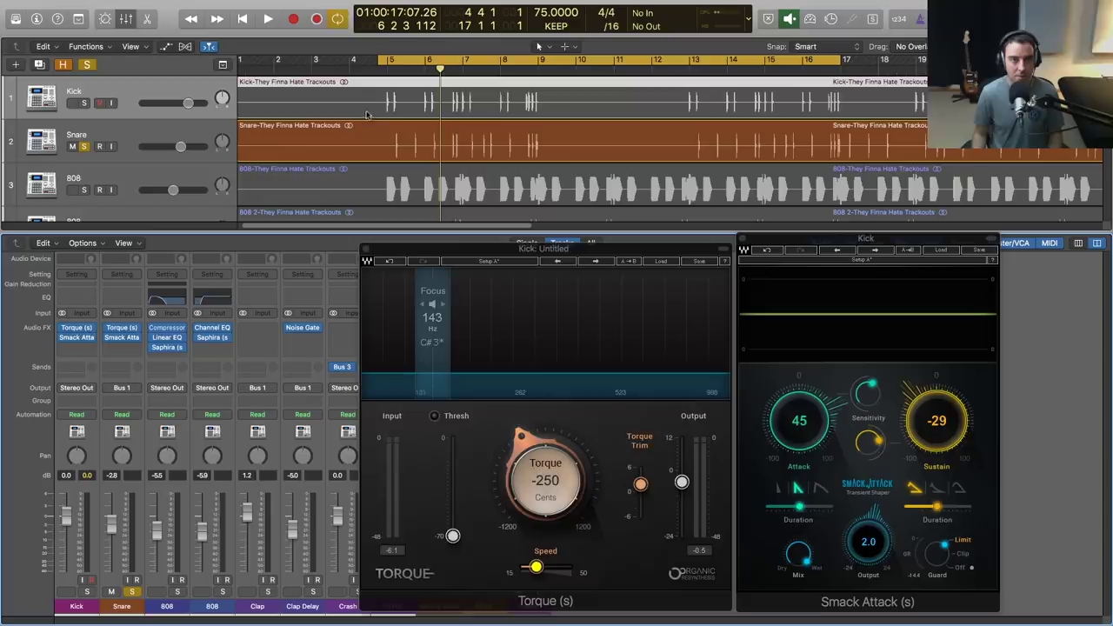
click(122, 328)
key(space)
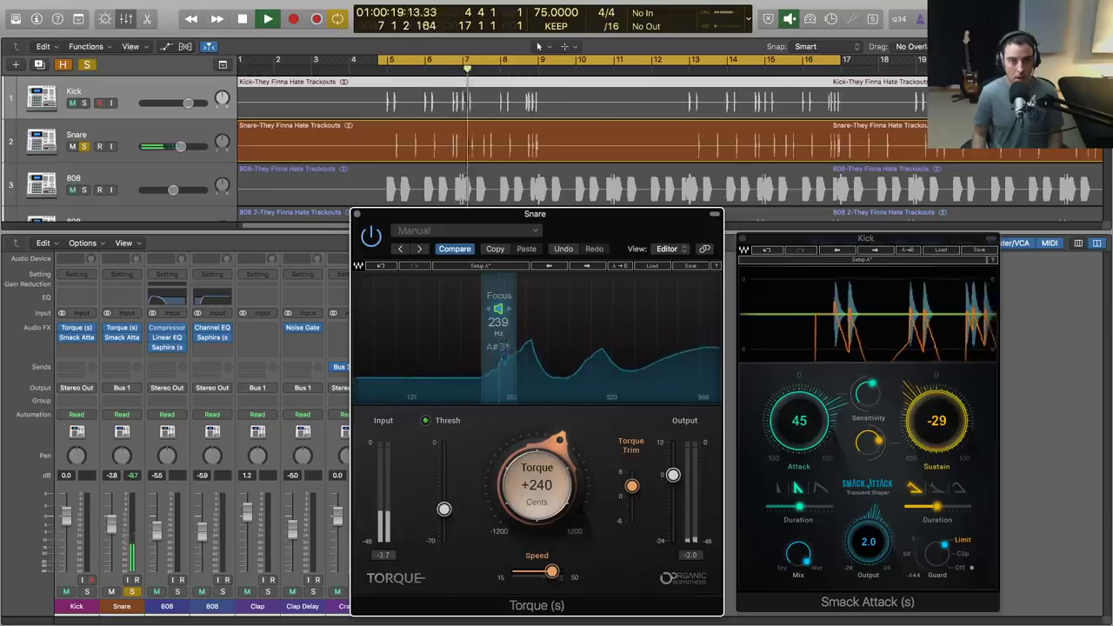
key(space)
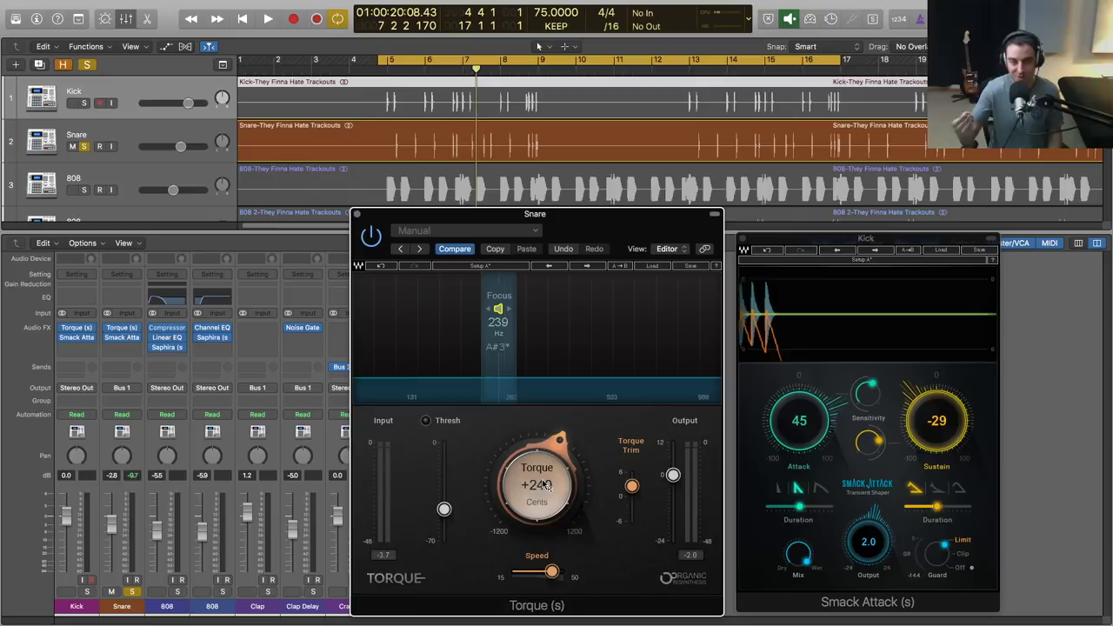
key(space)
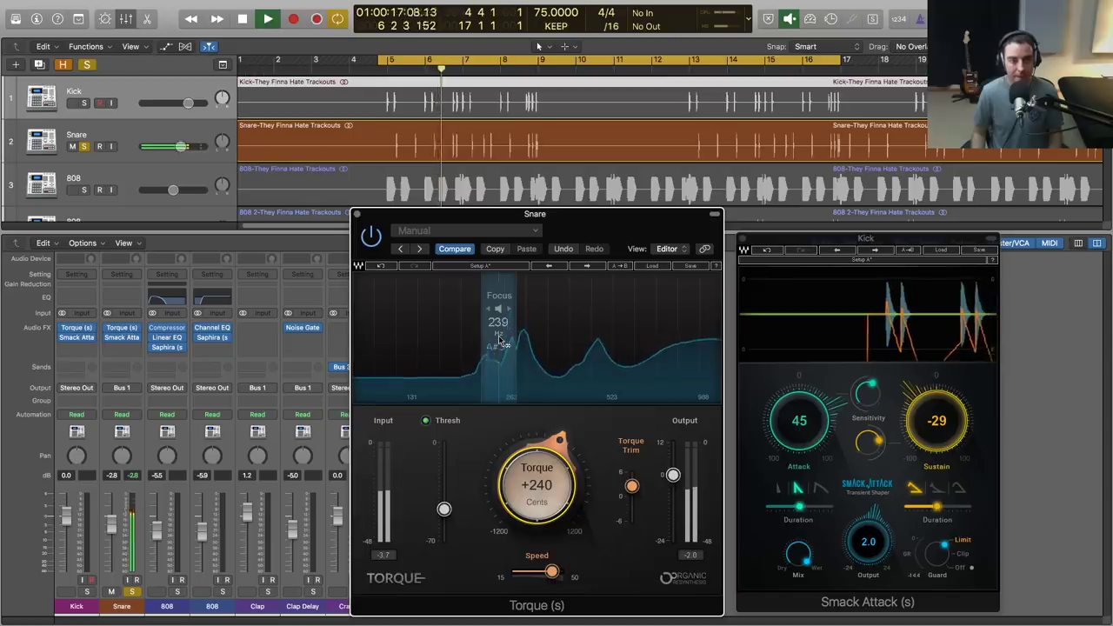
key(space)
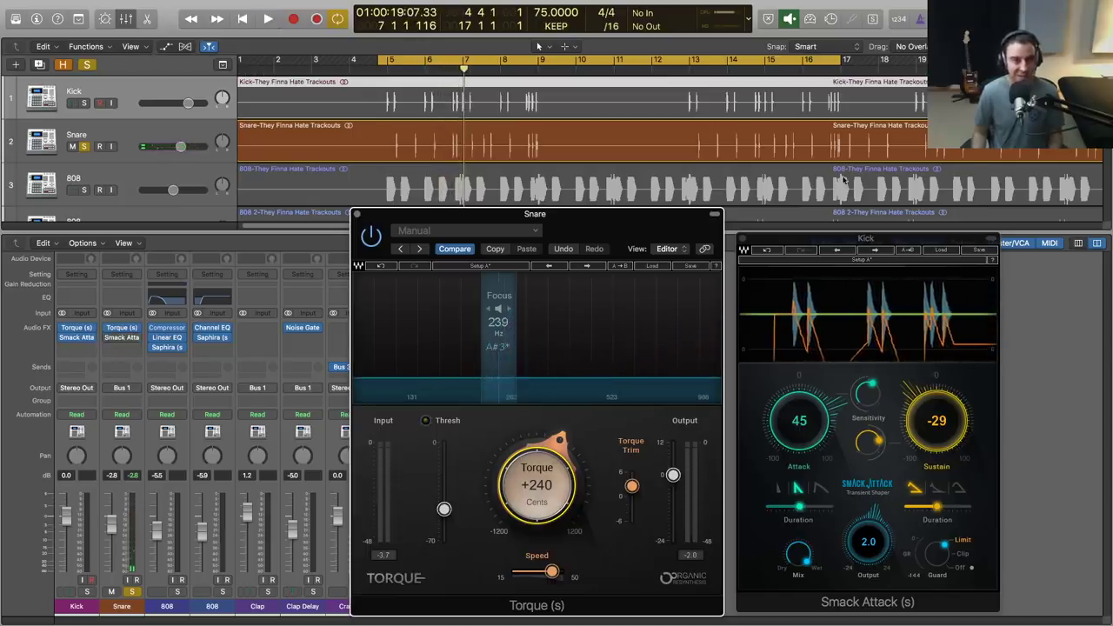
click(742, 239)
Close the kick's Smack Attack and place the snare's Smack Attack (Attack 19, Sustain -28) beside Torque
click(742, 239)
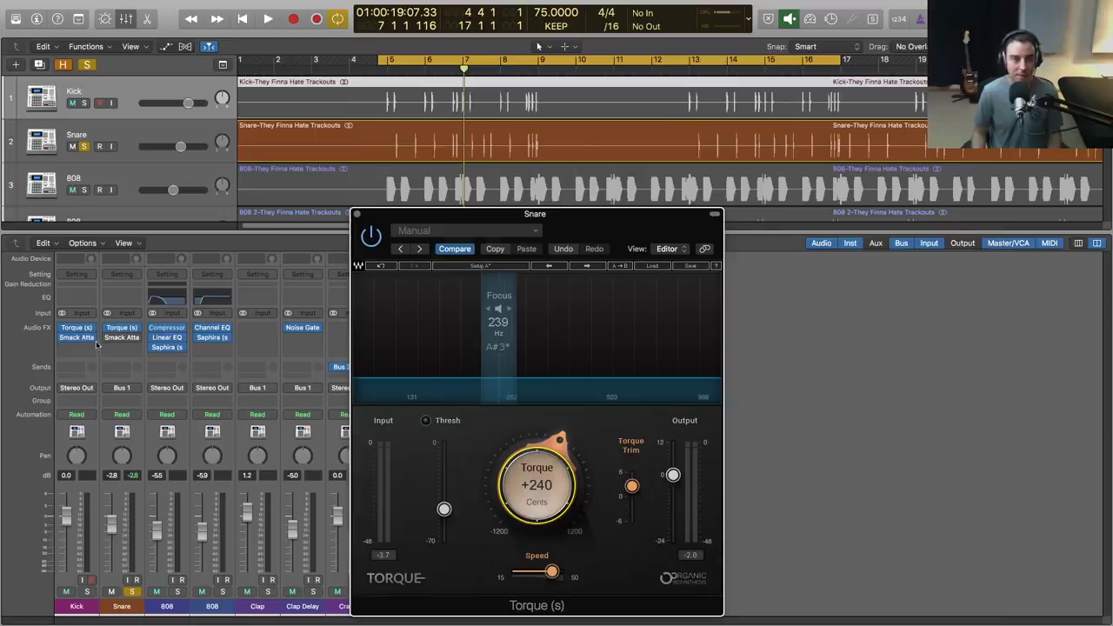
click(123, 338)
drag(532, 176, 863, 192)
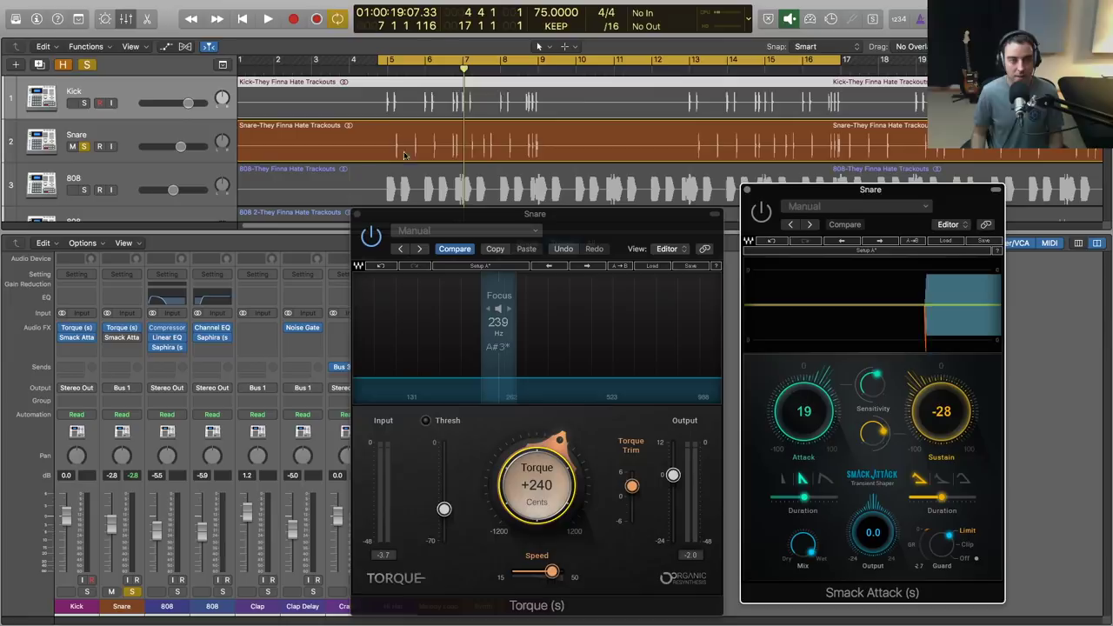
Turn off cycle playback and compare the snare with Smack Attack bypassed and re-enabled
click(393, 74)
click(392, 74)
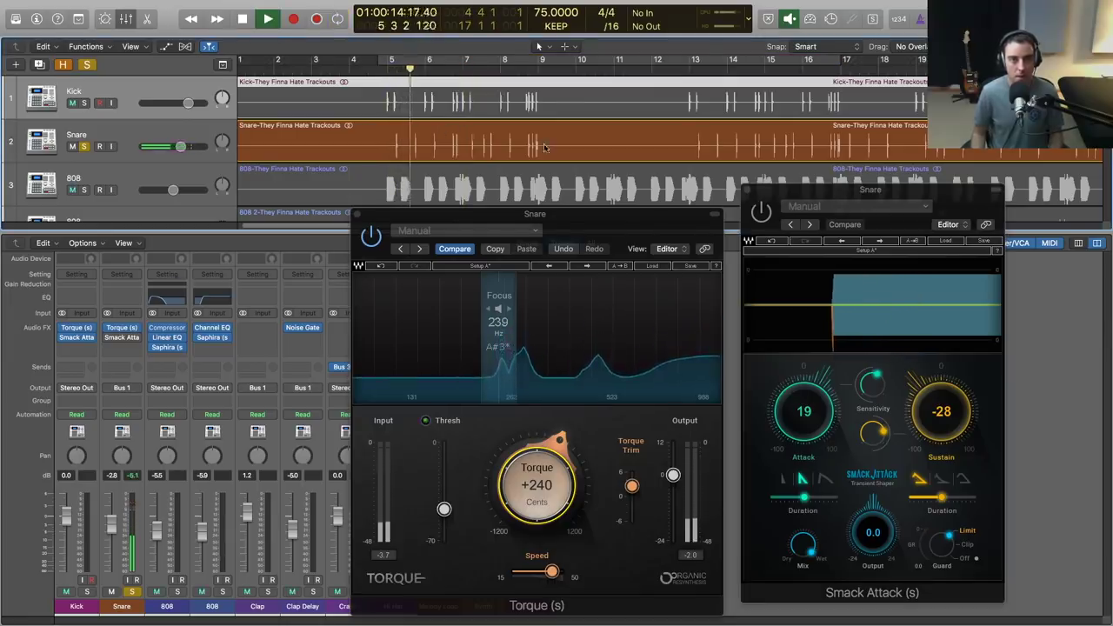
click(761, 212)
click(761, 212)
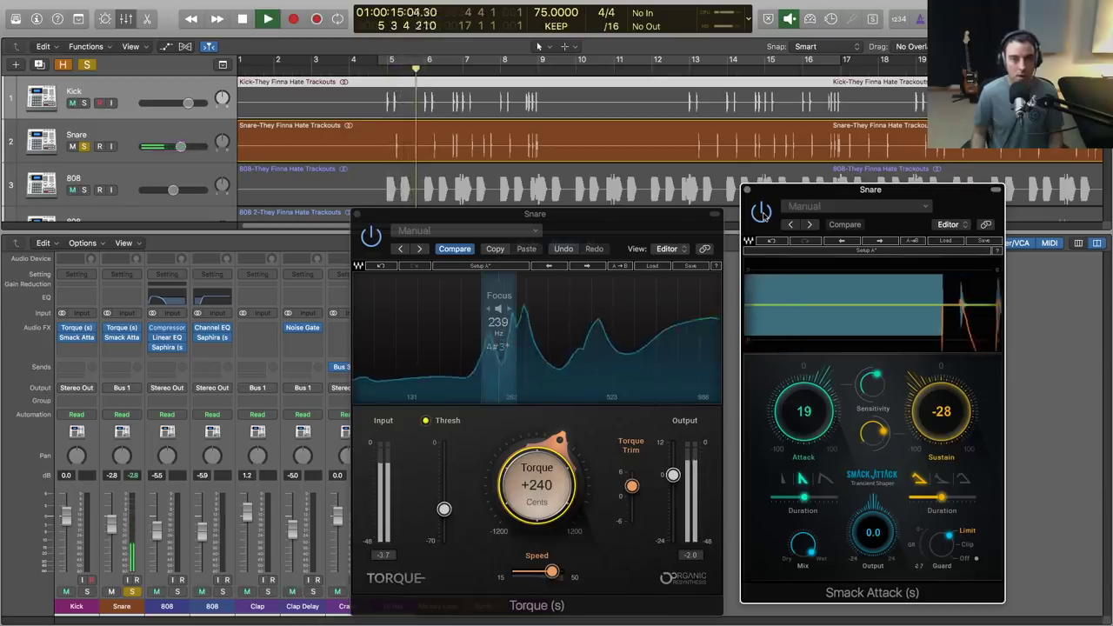
key(space)
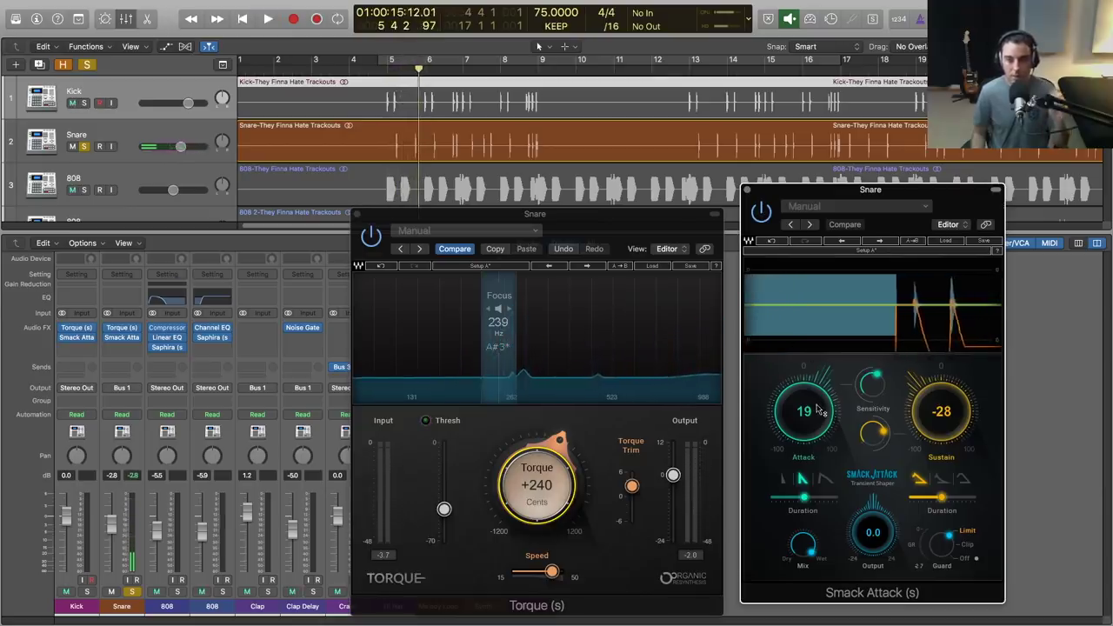